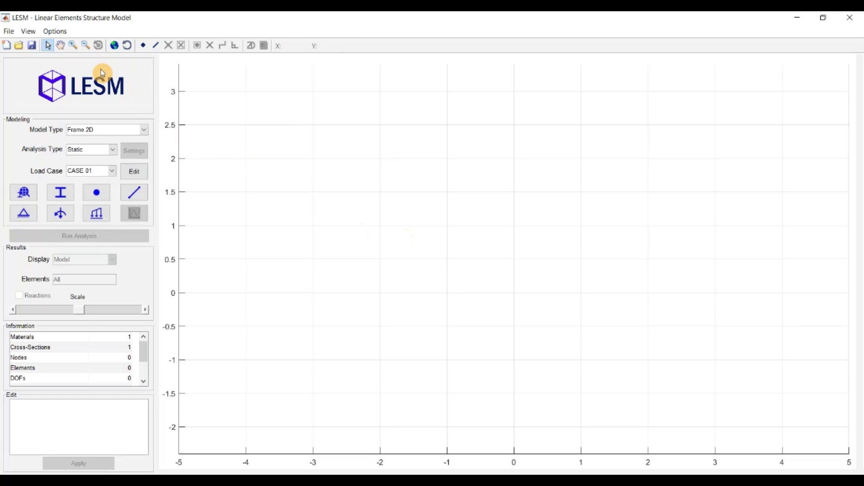
Step: Turn on Node ID and Element ID labels from the View menu
{"action": "left_click", "coordinate": [28, 31]}
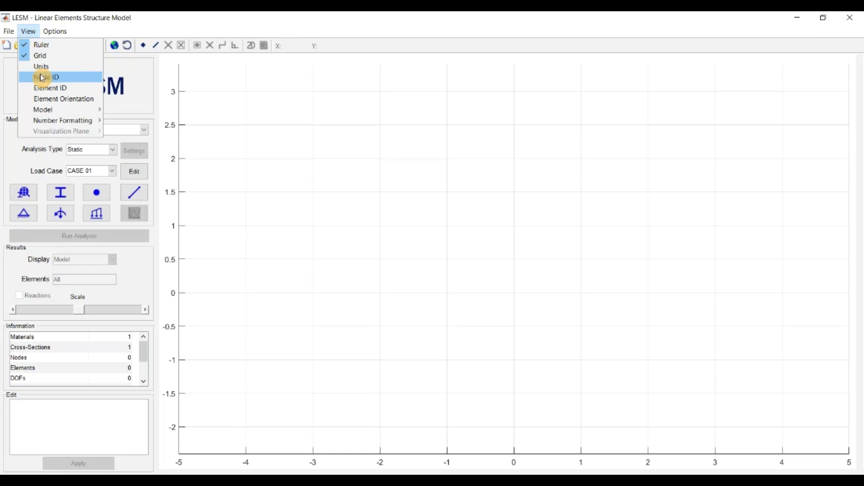
{"action": "left_click", "coordinate": [39, 75]}
{"action": "left_click", "coordinate": [28, 31]}
{"action": "left_click", "coordinate": [62, 88]}
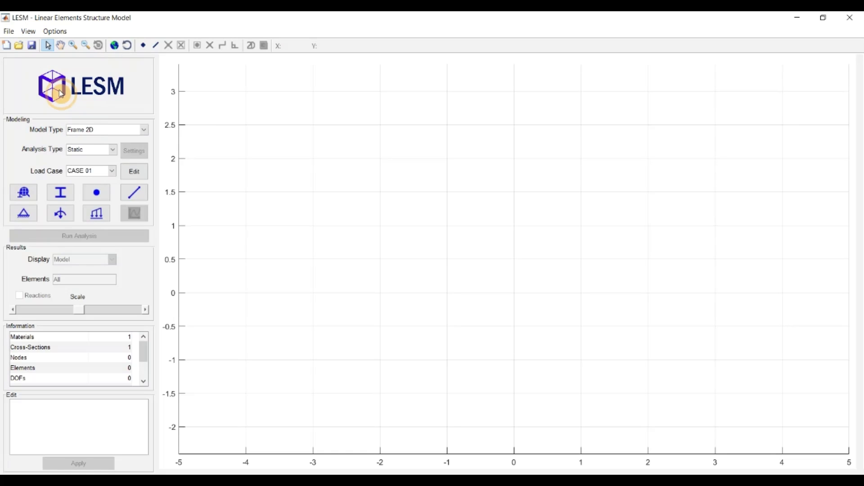
Step: In the Nodes dialog, create nodes at (0,0), (1,0) and (2,0)
{"action": "left_click", "coordinate": [96, 194]}
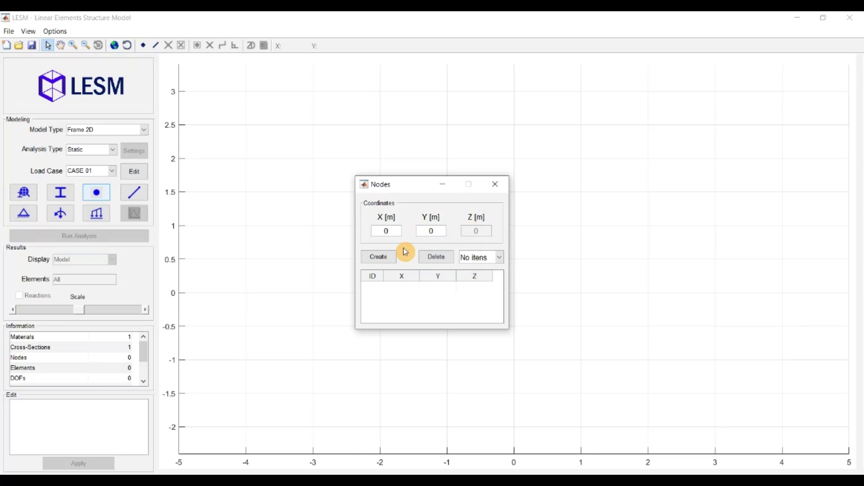
{"action": "left_click", "coordinate": [386, 255]}
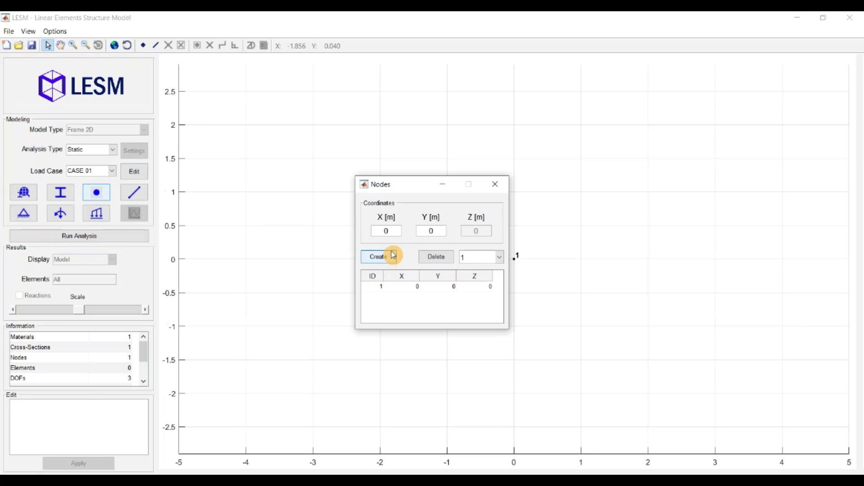
{"action": "double_click", "coordinate": [373, 231]}
{"action": "type", "text": "1"}
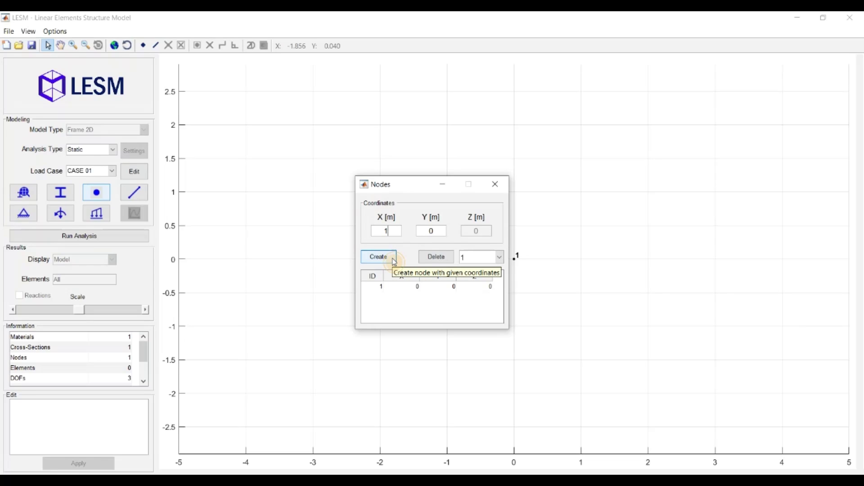
{"action": "left_click", "coordinate": [395, 261]}
{"action": "double_click", "coordinate": [388, 231]}
{"action": "type", "text": "0"}
{"action": "left_click", "coordinate": [386, 261]}
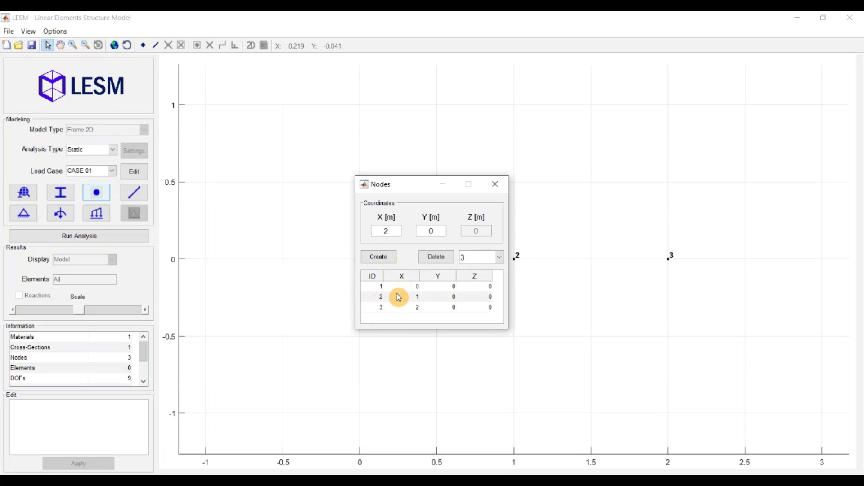
Step: Delete node 2 at (1,0) and close the Nodes dialog
{"action": "left_click", "coordinate": [479, 258]}
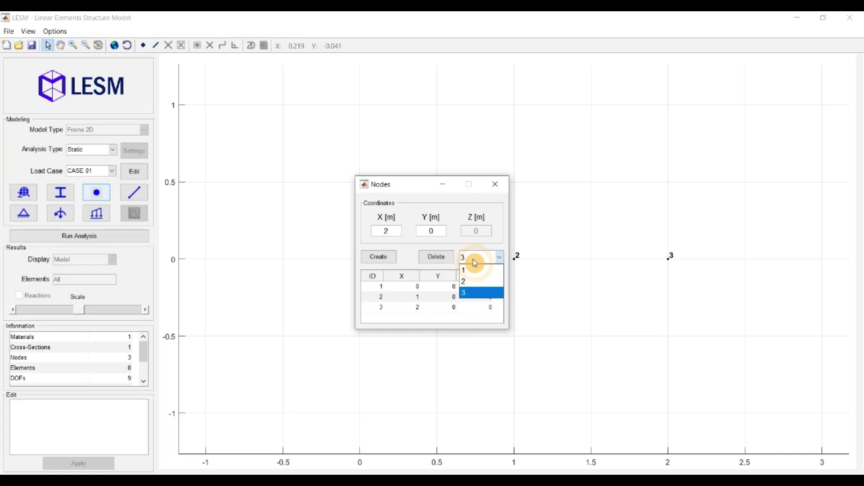
{"action": "left_click", "coordinate": [477, 281]}
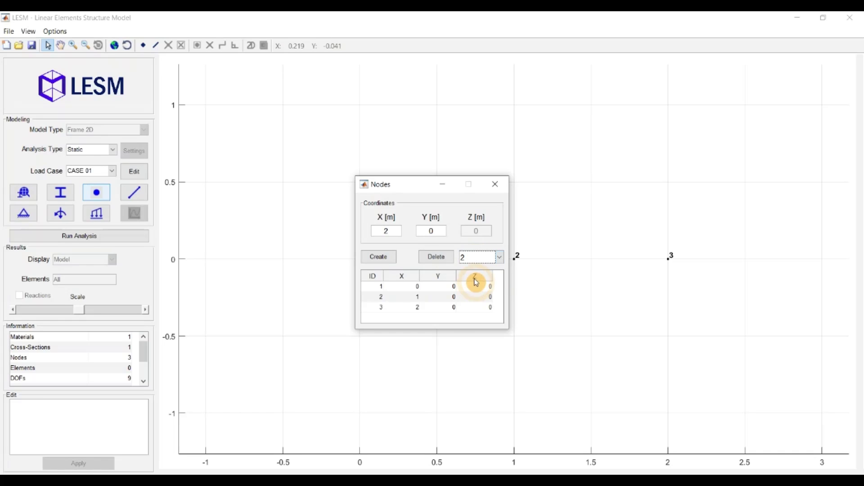
{"action": "left_click", "coordinate": [442, 258]}
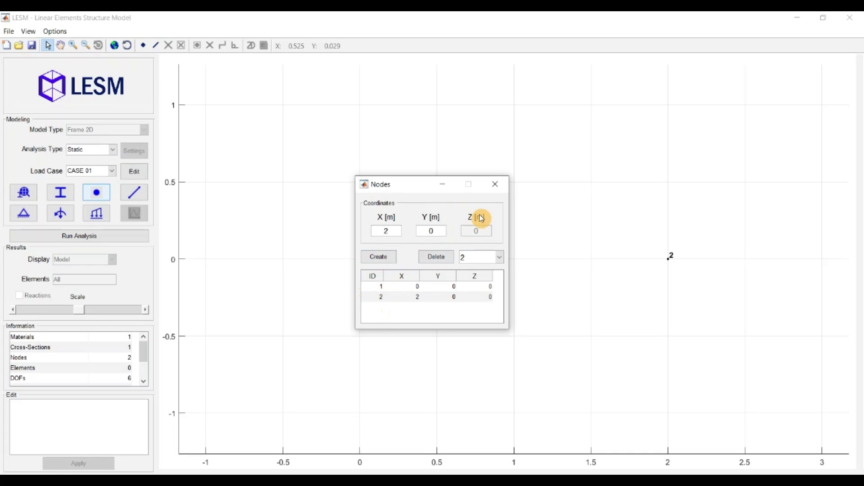
{"action": "left_click", "coordinate": [494, 188]}
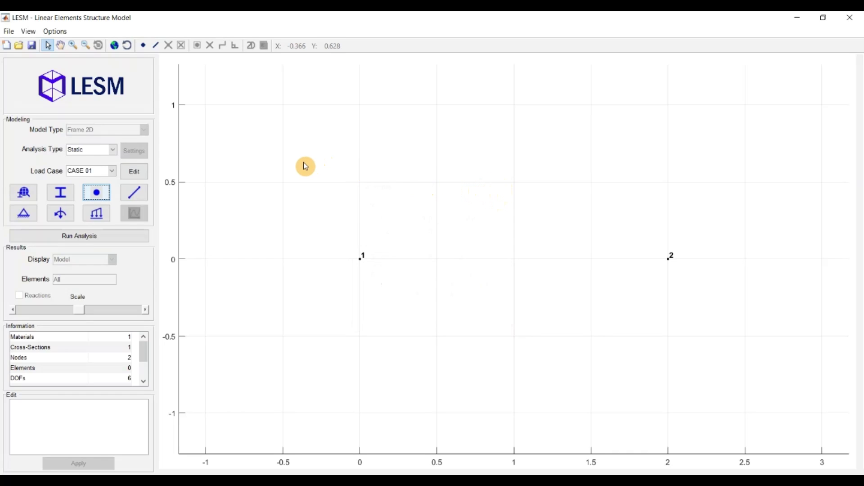
Step: Place nodes on the canvas, keeping only the one near (0.7, 0.7) and deleting node 3
{"action": "left_click", "coordinate": [143, 45]}
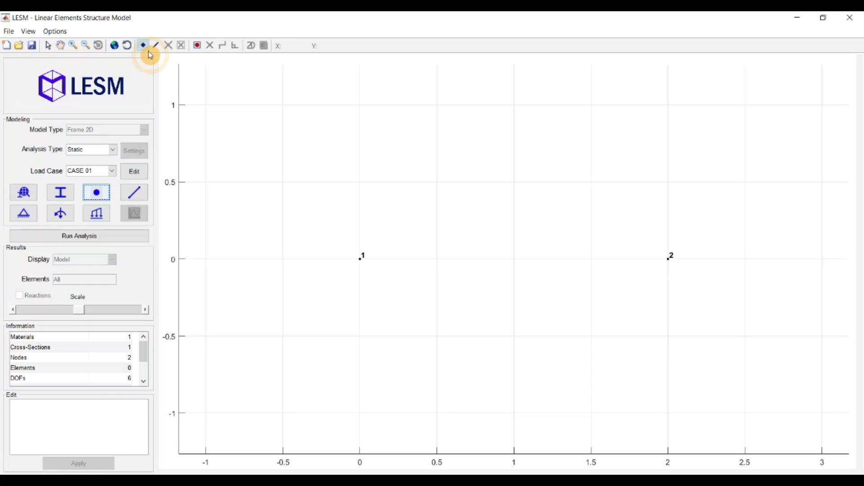
{"action": "left_click", "coordinate": [348, 167]}
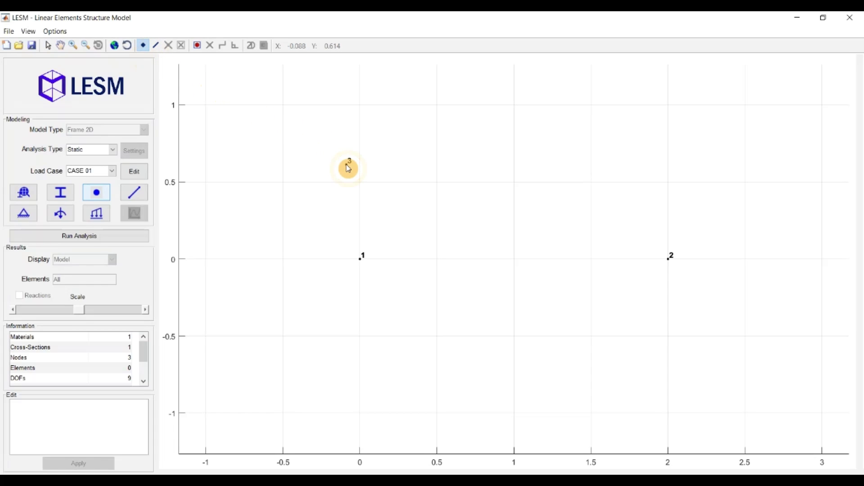
{"action": "left_click", "coordinate": [471, 153]}
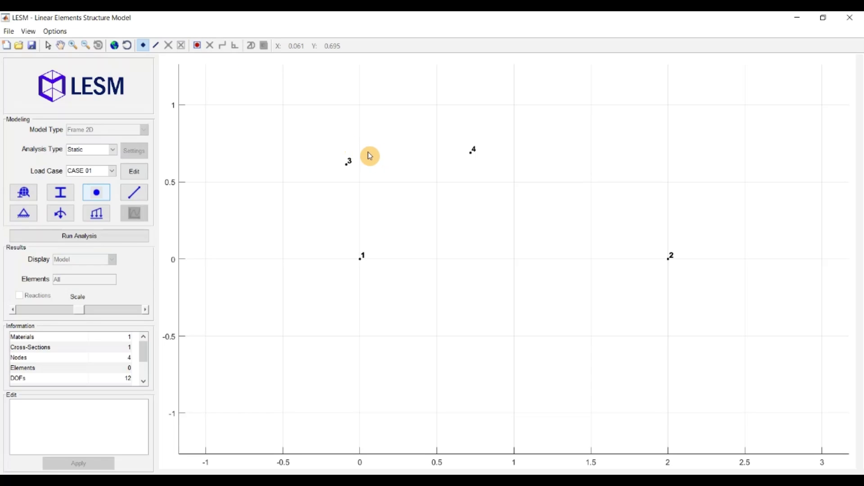
{"action": "key", "text": "Escape"}
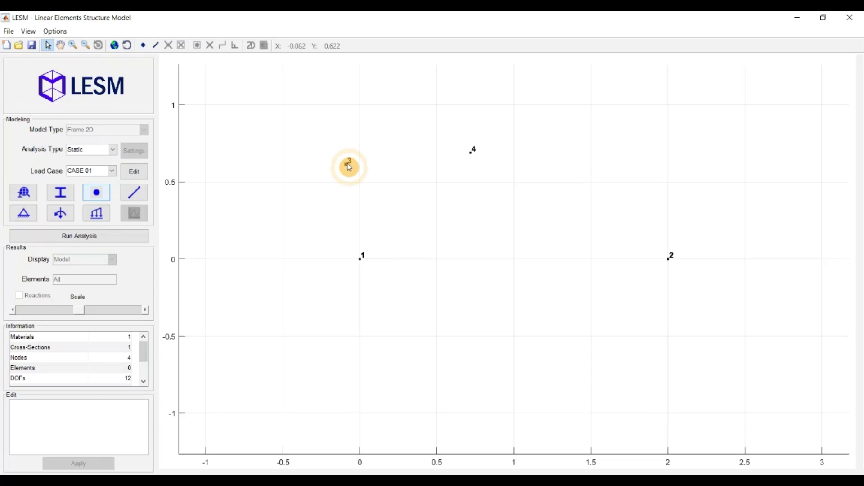
{"action": "left_click", "coordinate": [349, 166]}
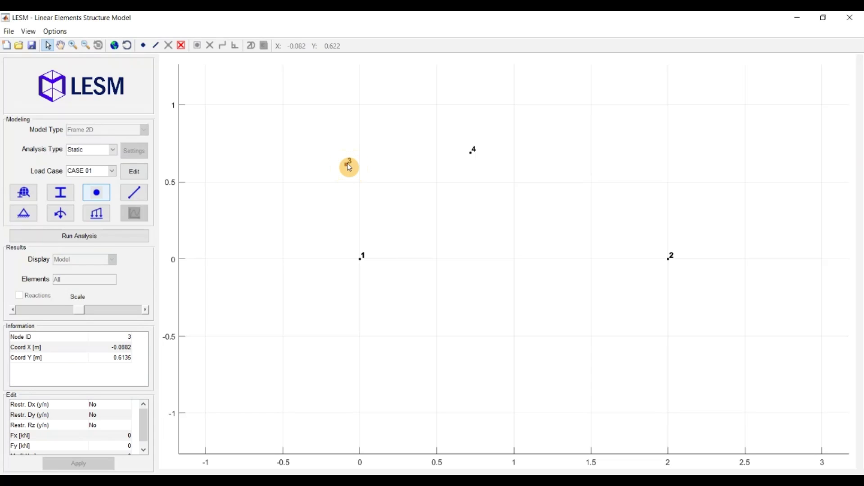
{"action": "left_click", "coordinate": [180, 46]}
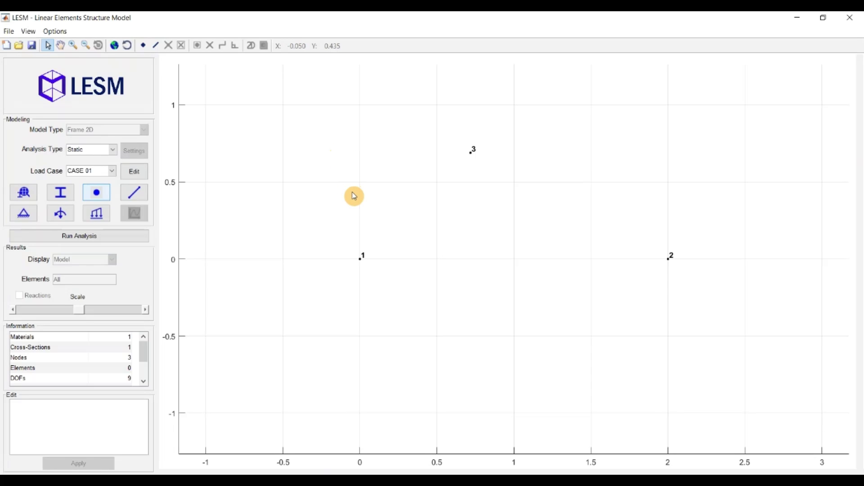
Step: Draw element 1 from lower left to upper right, and parallel element 2 from right to lower left
{"action": "left_click", "coordinate": [363, 261]}
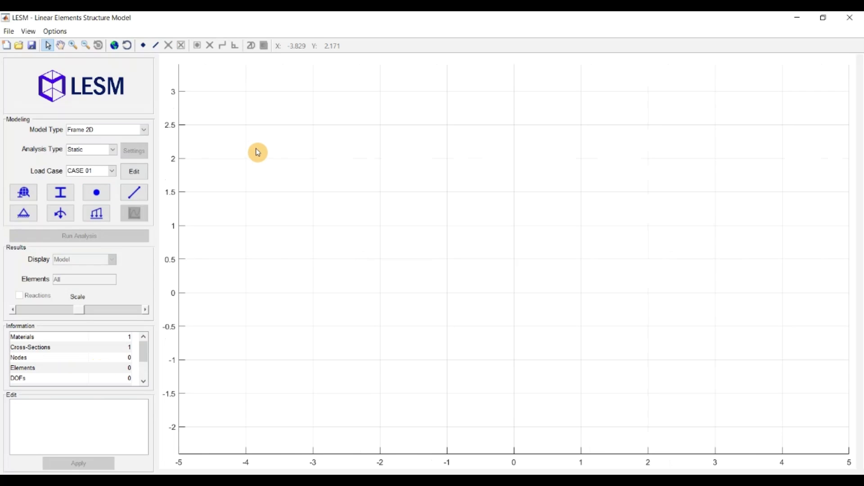
{"action": "left_click", "coordinate": [155, 47]}
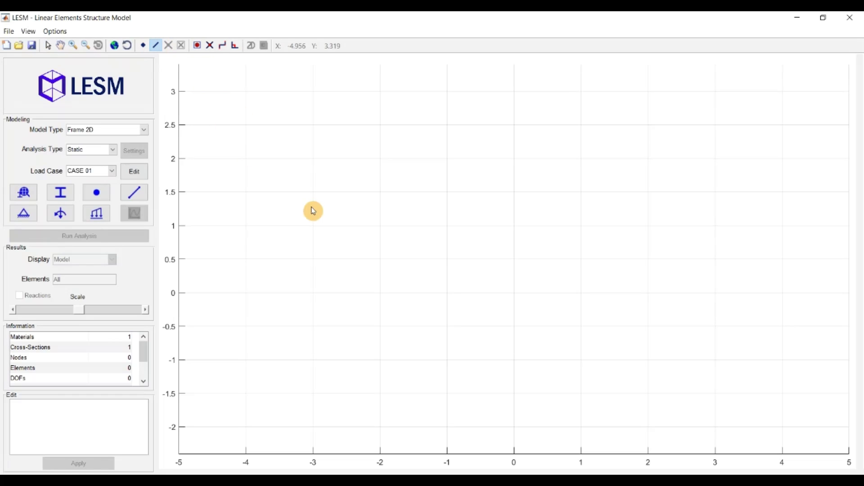
{"action": "left_click", "coordinate": [339, 259]}
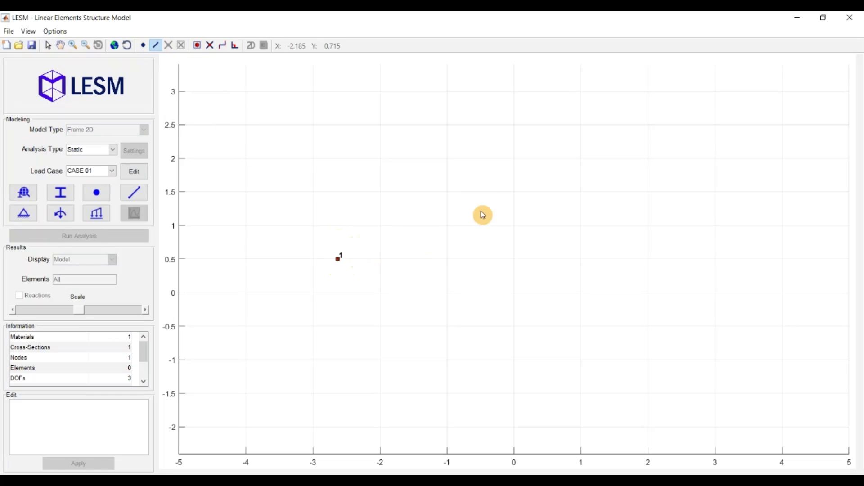
{"action": "left_click", "coordinate": [620, 167]}
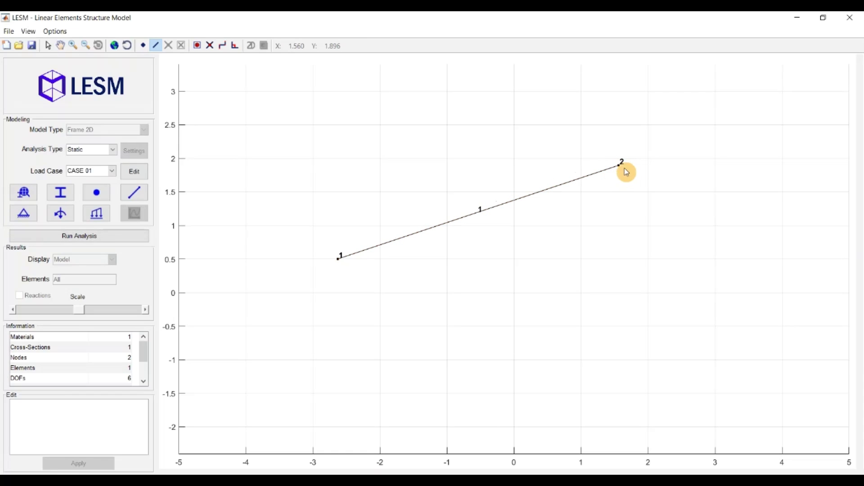
{"action": "left_click", "coordinate": [685, 231]}
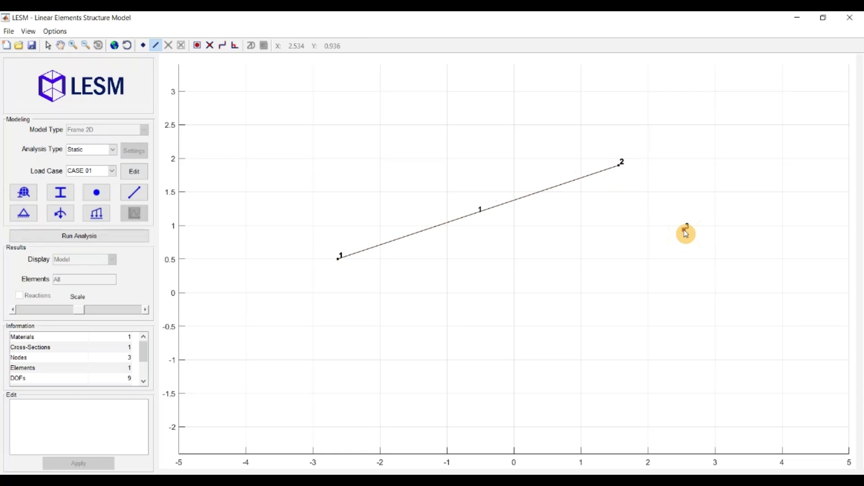
{"action": "left_click", "coordinate": [433, 322]}
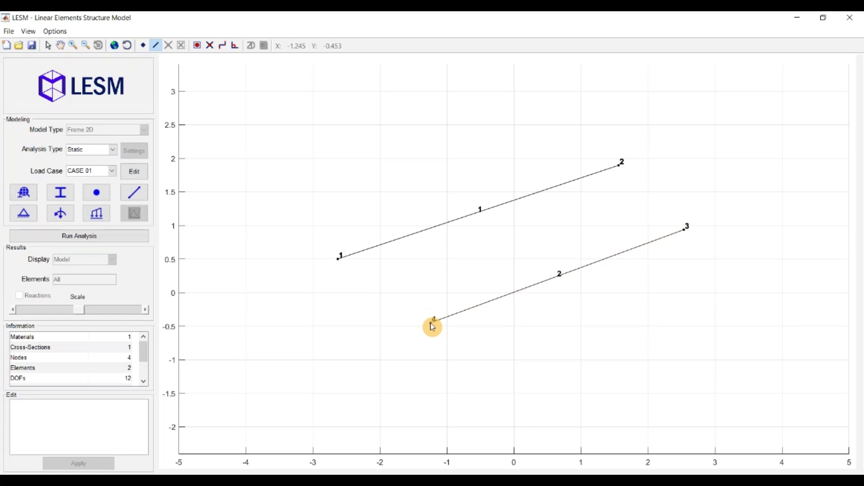
Step: Open the Elements dialog showing the two Navier elements, 1–2 and 3–4
{"action": "left_click", "coordinate": [138, 200]}
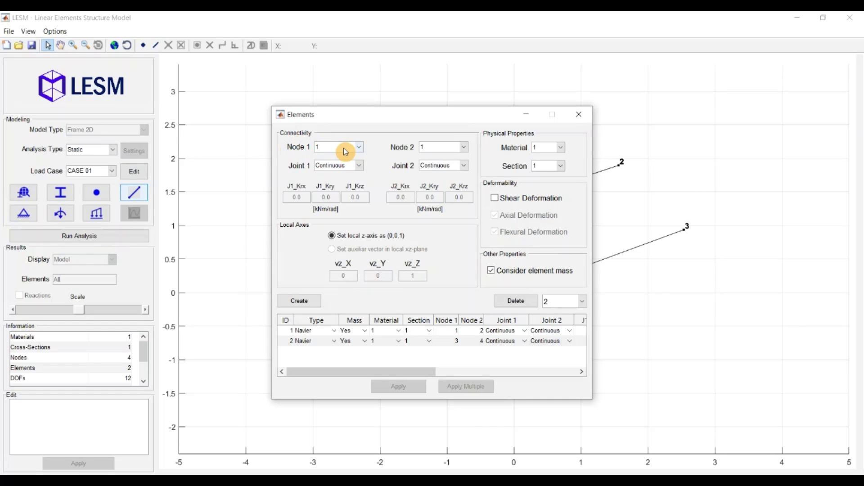
Step: Set the element's Node 2 to 4 and its Joint 1 to Semi-Rigid
{"action": "left_click", "coordinate": [452, 151]}
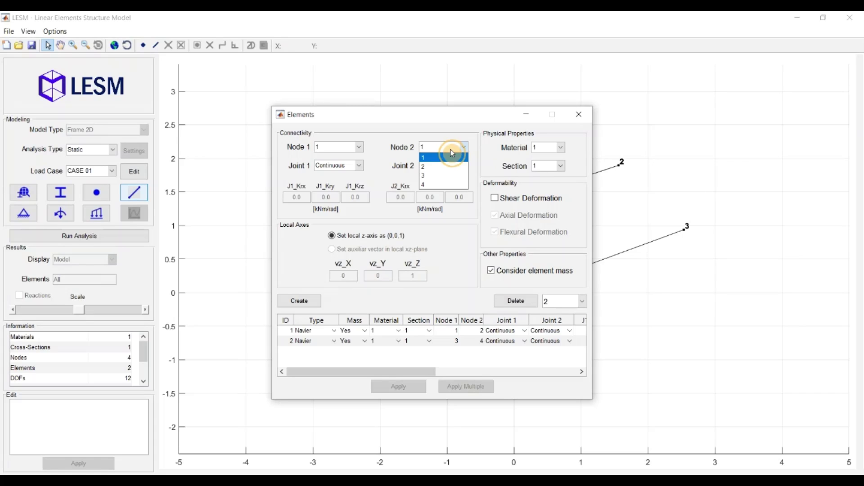
{"action": "left_click", "coordinate": [433, 186]}
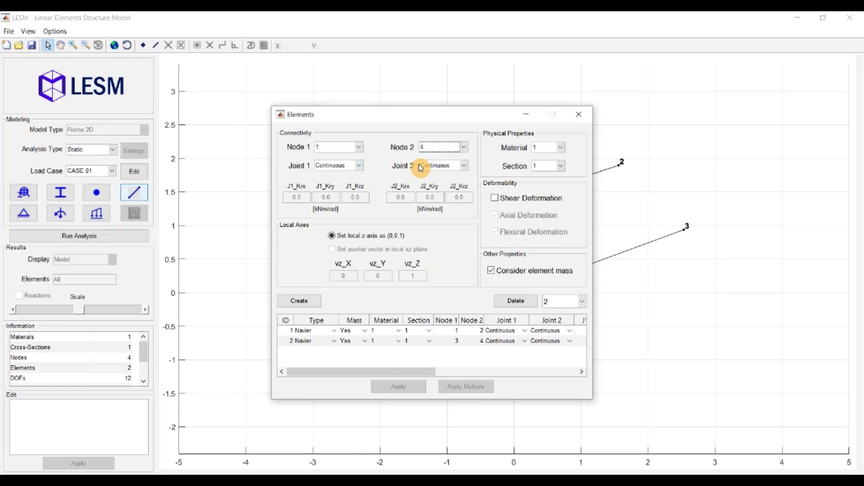
{"action": "left_click", "coordinate": [359, 165]}
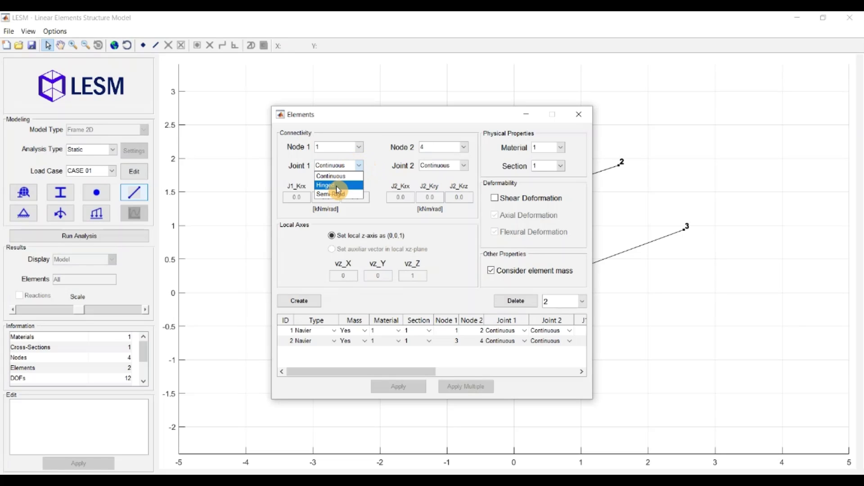
{"action": "left_click", "coordinate": [349, 195]}
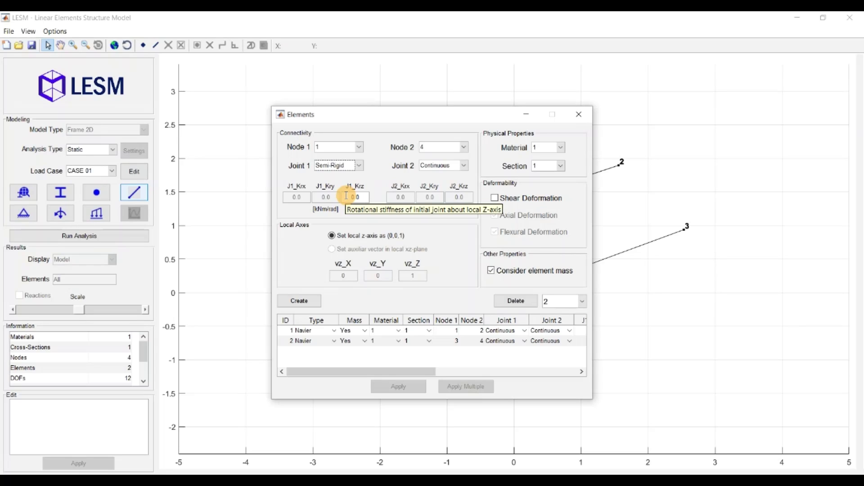
Step: Enter 1000 kNm/rad in the J1_Krz stiffness field
{"action": "left_click", "coordinate": [346, 196]}
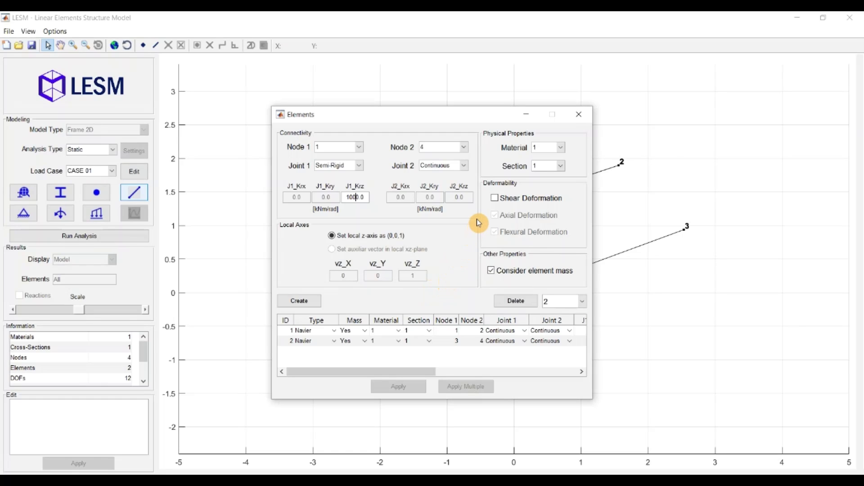
Step: Close the Elements dialog and enable View > Element Orientation to show local axes
{"action": "left_click", "coordinate": [578, 118]}
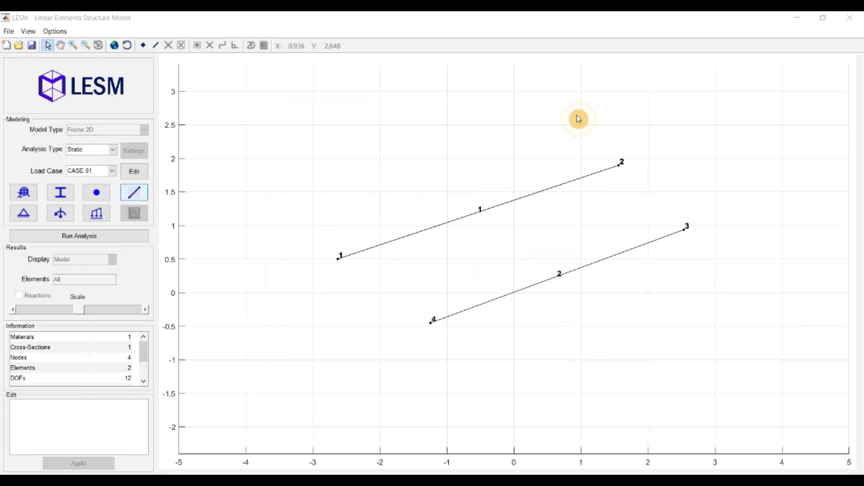
{"action": "left_click", "coordinate": [28, 33]}
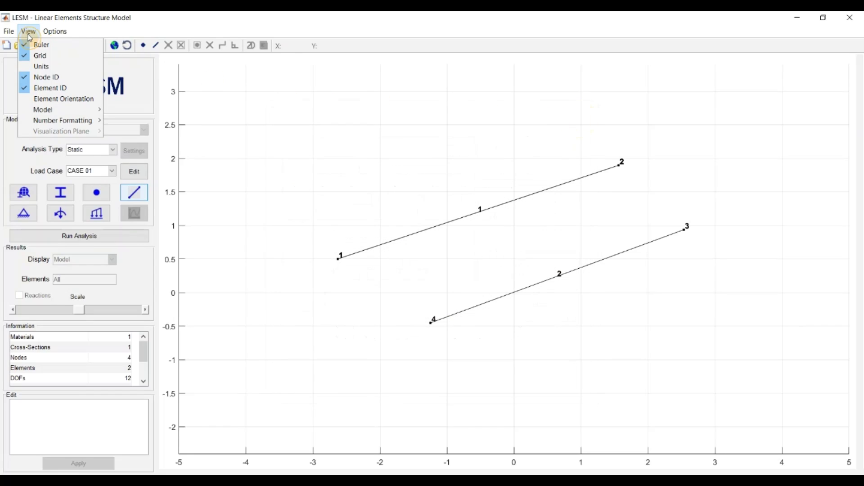
{"action": "left_click", "coordinate": [63, 100]}
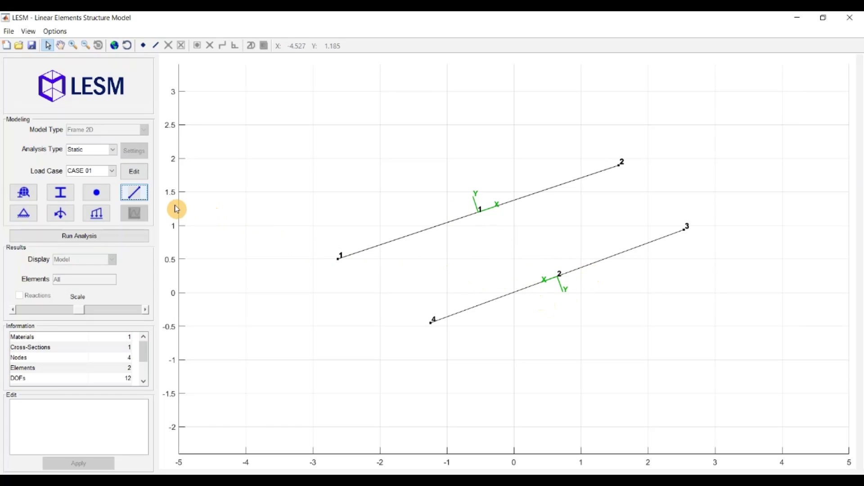
{"action": "left_click", "coordinate": [135, 195]}
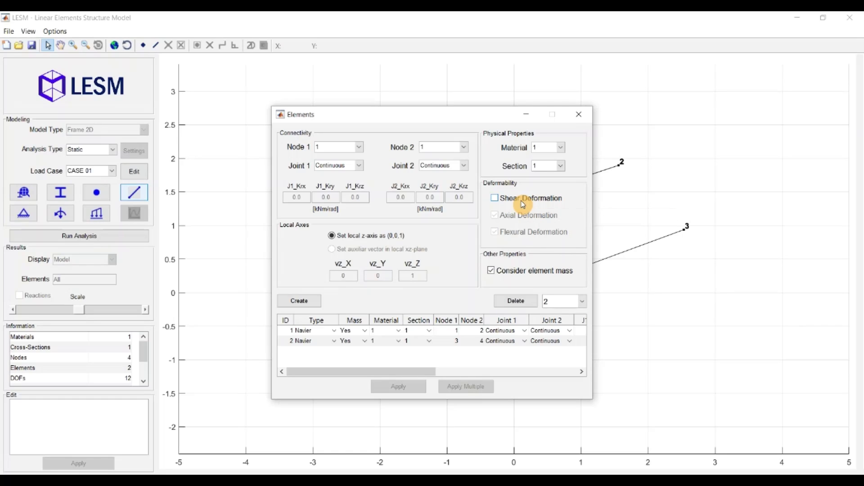
Step: Tick Shear Deformation and Consider element mass in the element form
{"action": "left_click", "coordinate": [497, 201]}
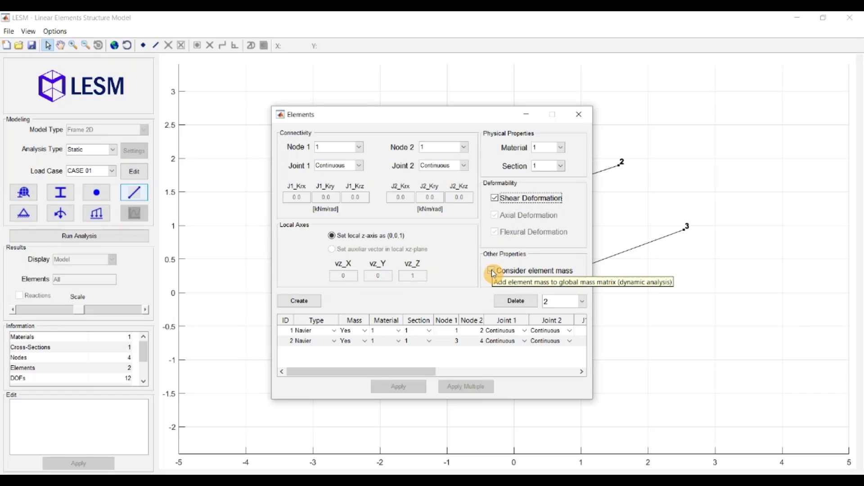
{"action": "left_click", "coordinate": [493, 272]}
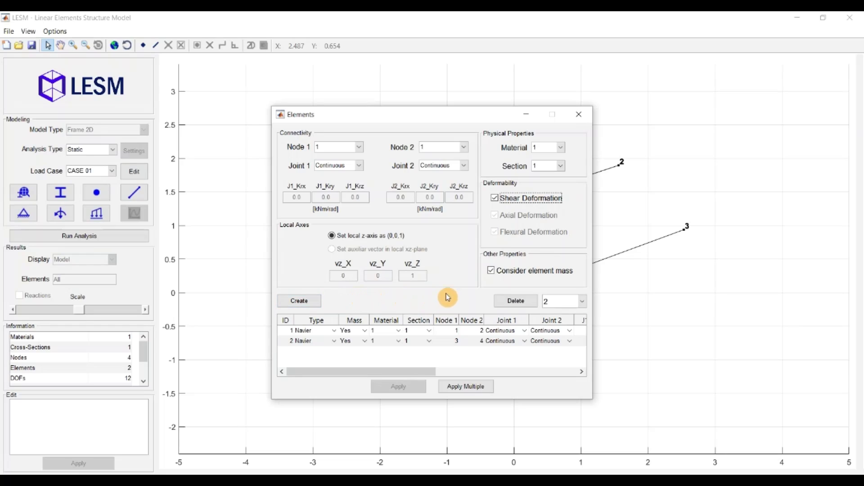
Step: Change element 1's type from Navier to Timoshenko and apply it
{"action": "left_click", "coordinate": [558, 301]}
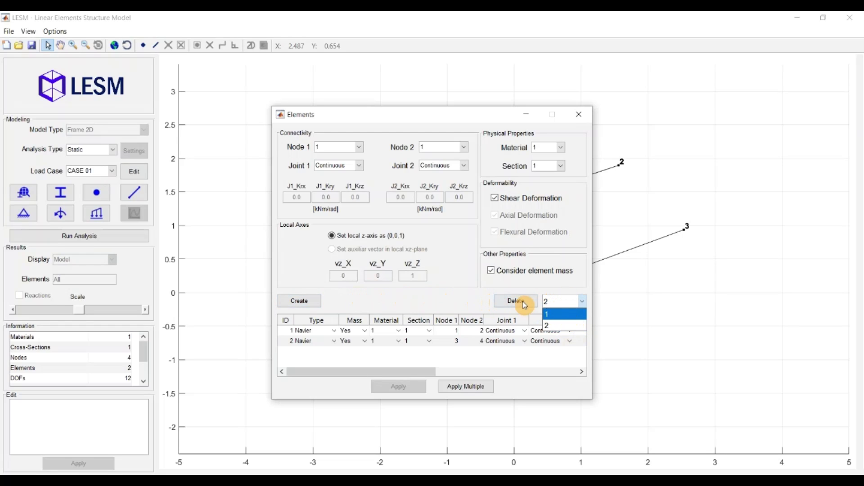
{"action": "left_click", "coordinate": [471, 303]}
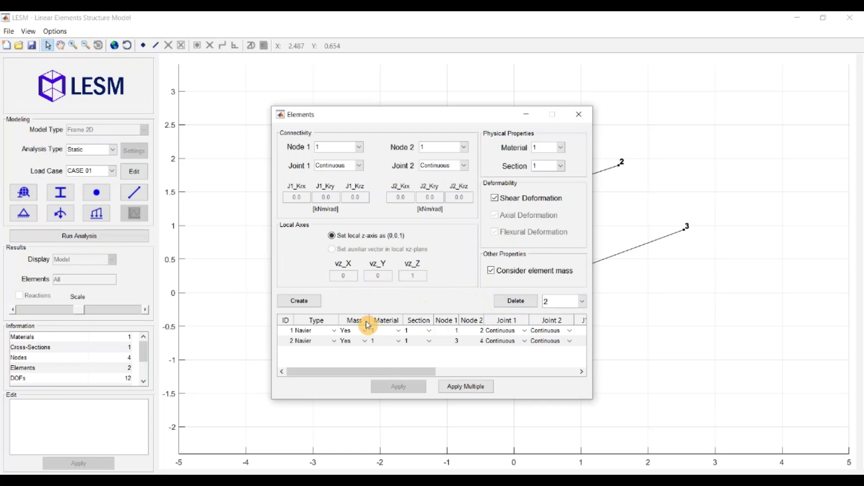
{"action": "left_click", "coordinate": [331, 343]}
{"action": "left_click", "coordinate": [330, 351]}
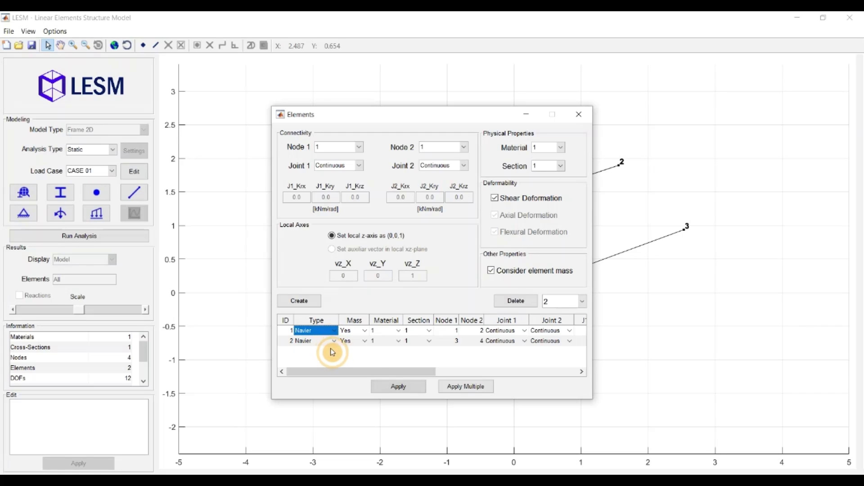
{"action": "left_click", "coordinate": [447, 332]}
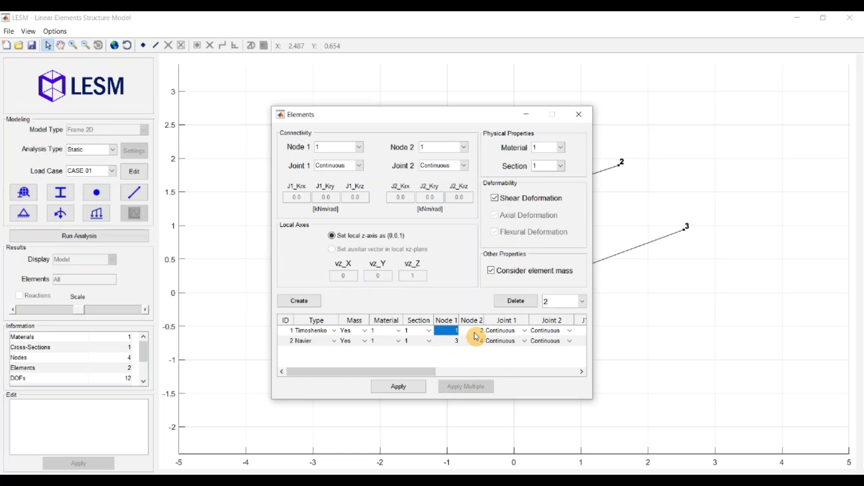
{"action": "left_click", "coordinate": [473, 334]}
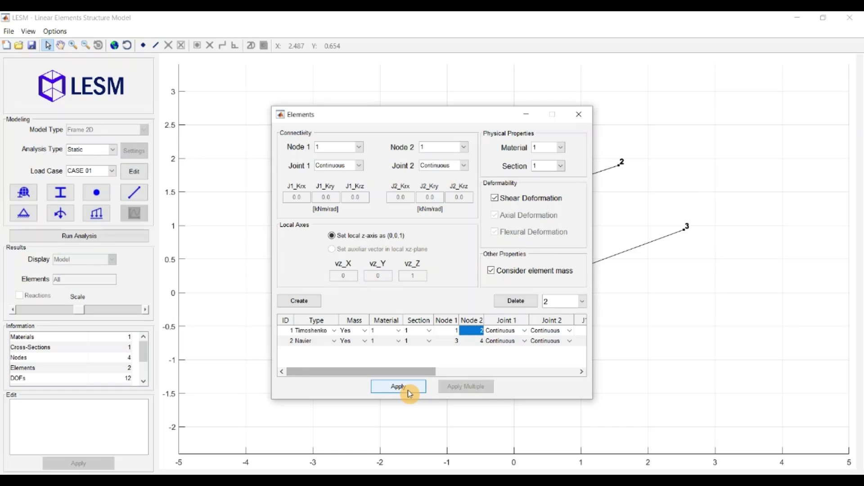
{"action": "left_click", "coordinate": [408, 391]}
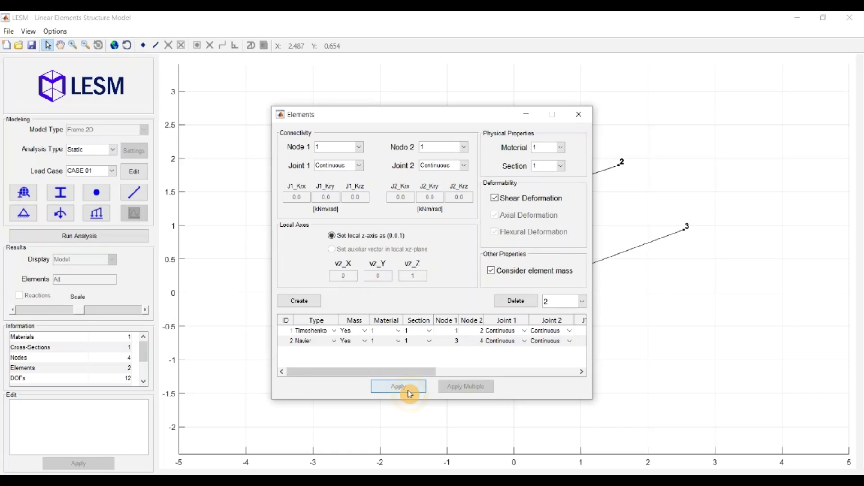
Step: Apply the Timoshenko type to all elements with Apply Multiple set to 'all'
{"action": "left_click", "coordinate": [328, 331]}
{"action": "left_click", "coordinate": [320, 351]}
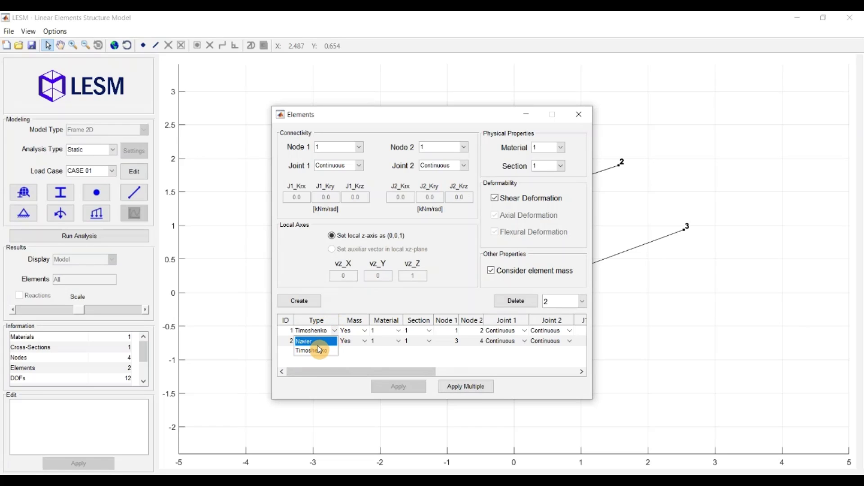
{"action": "left_click", "coordinate": [457, 388]}
{"action": "type", "text": "all"}
{"action": "key", "text": "Return"}
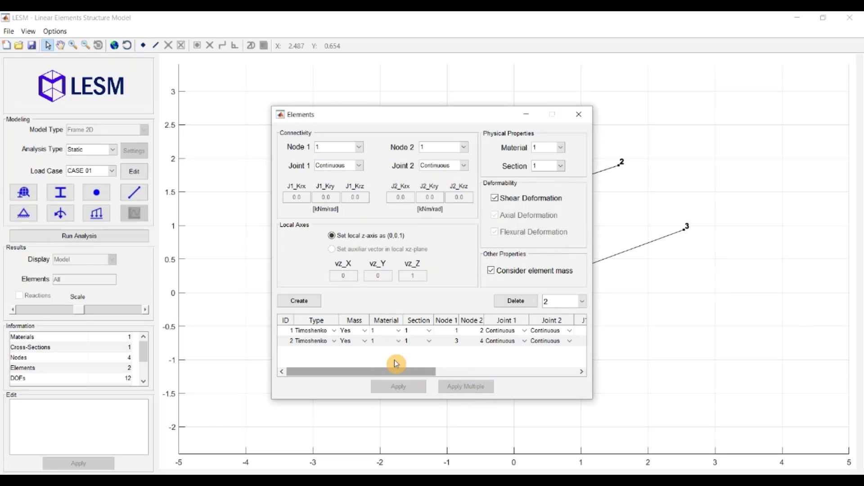
Step: Close the Elements dialog and set element 1's Hinge 1 to 'yes' in the Edit panel
{"action": "left_click", "coordinate": [579, 115]}
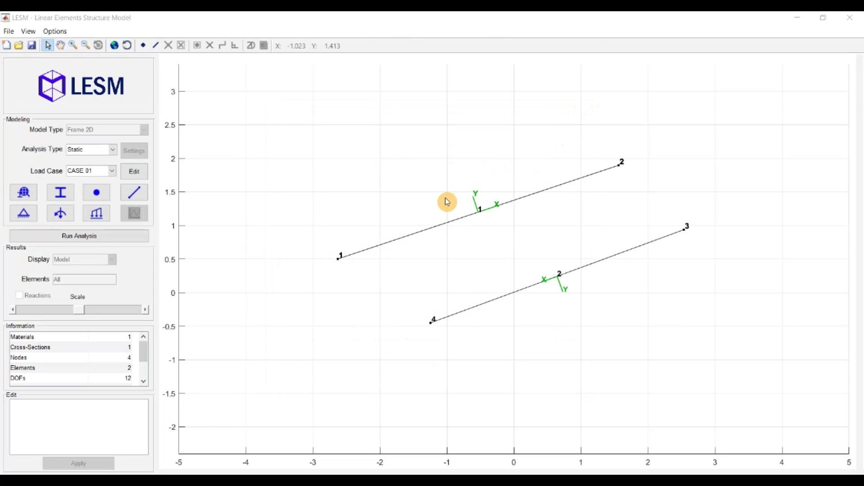
{"action": "left_click", "coordinate": [464, 219]}
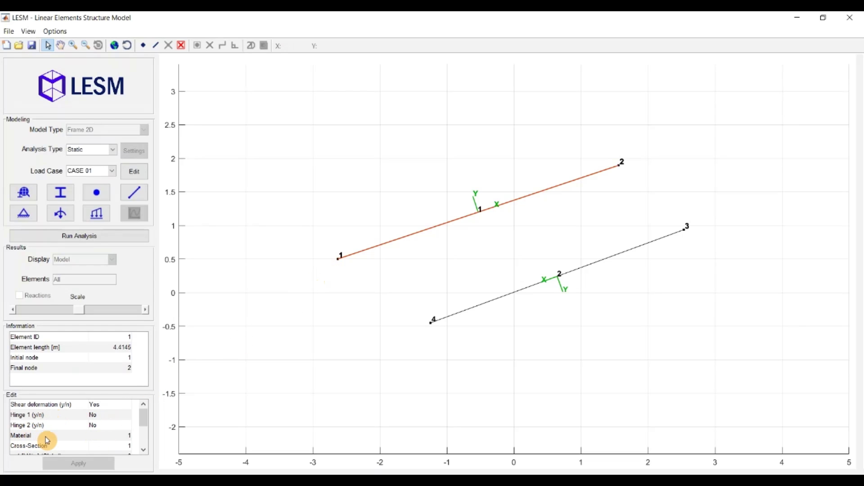
{"action": "double_click", "coordinate": [93, 415]}
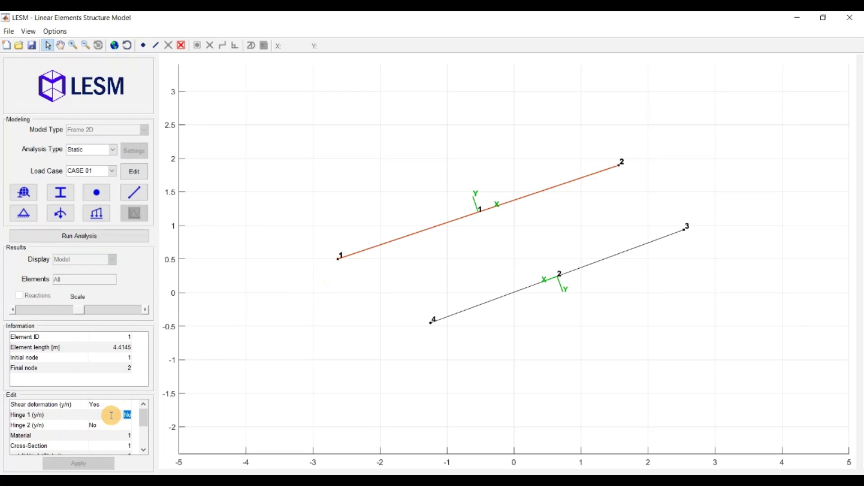
{"action": "type", "text": "yes"}
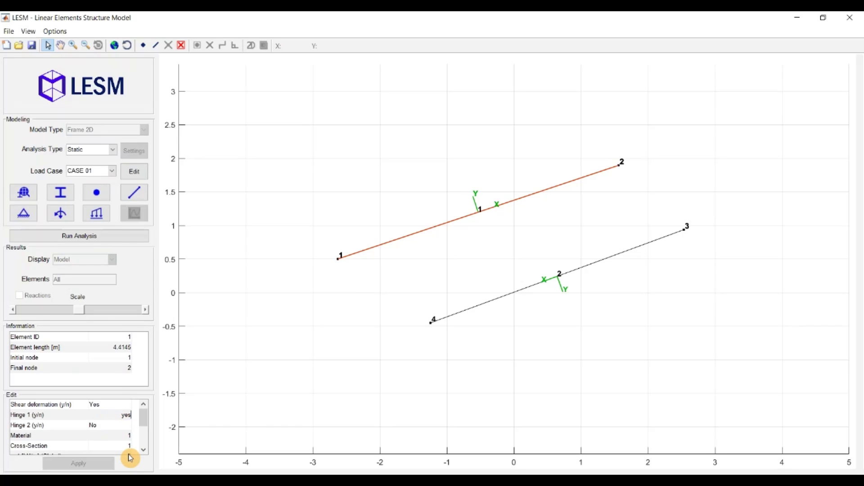
{"action": "left_click", "coordinate": [130, 458]}
{"action": "left_click", "coordinate": [112, 467]}
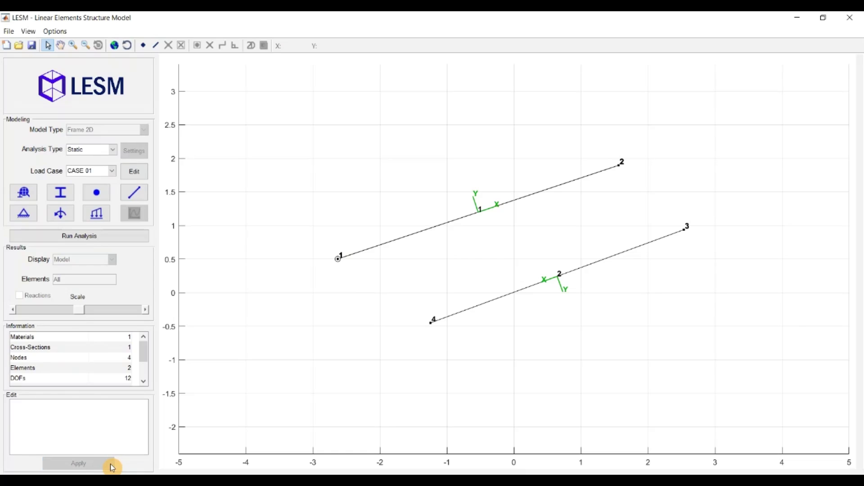